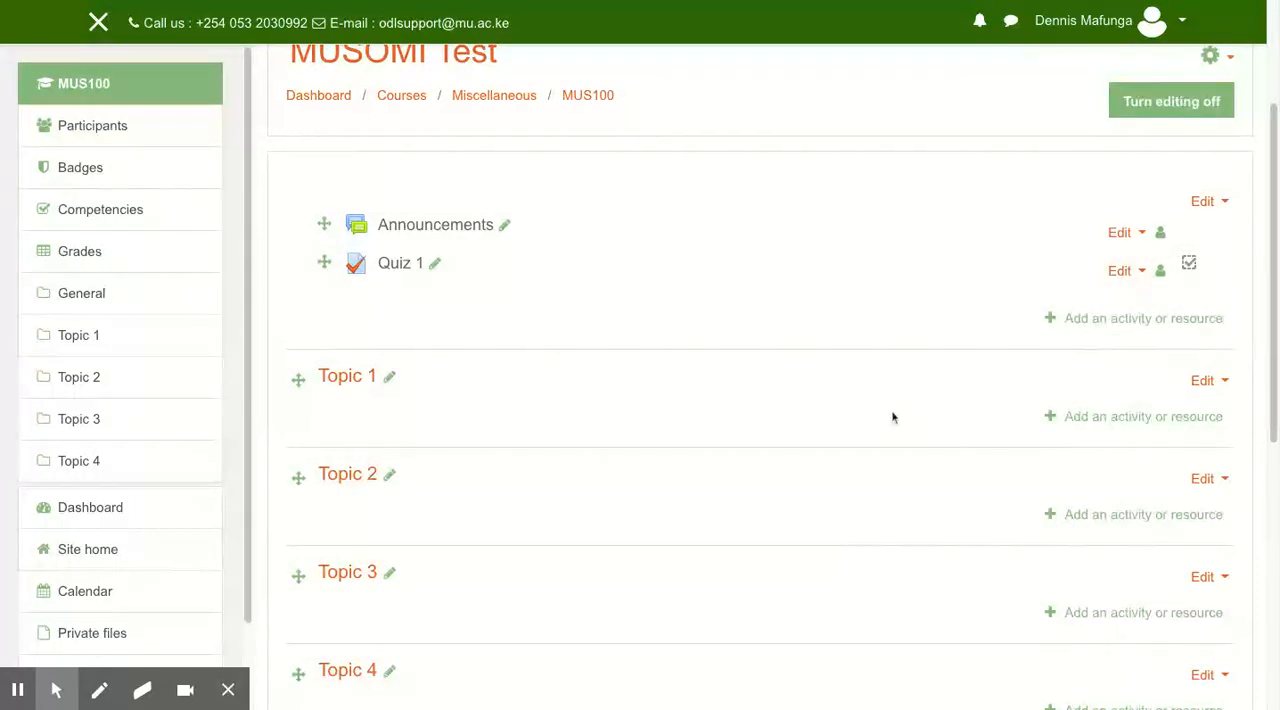
Add a new Quiz activity to Topic 1 and name it "Quiz 1".
left_click(1124, 418)
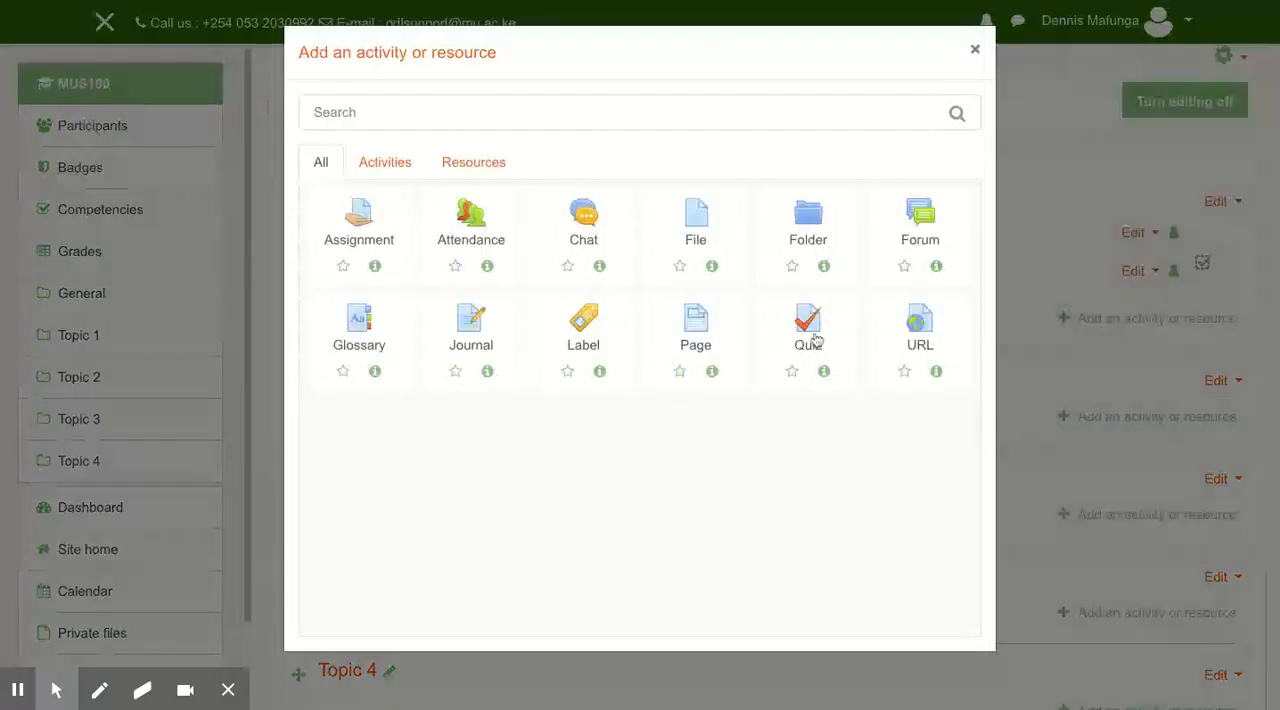
left_click(772, 340)
scroll(605, 446, "down", 1)
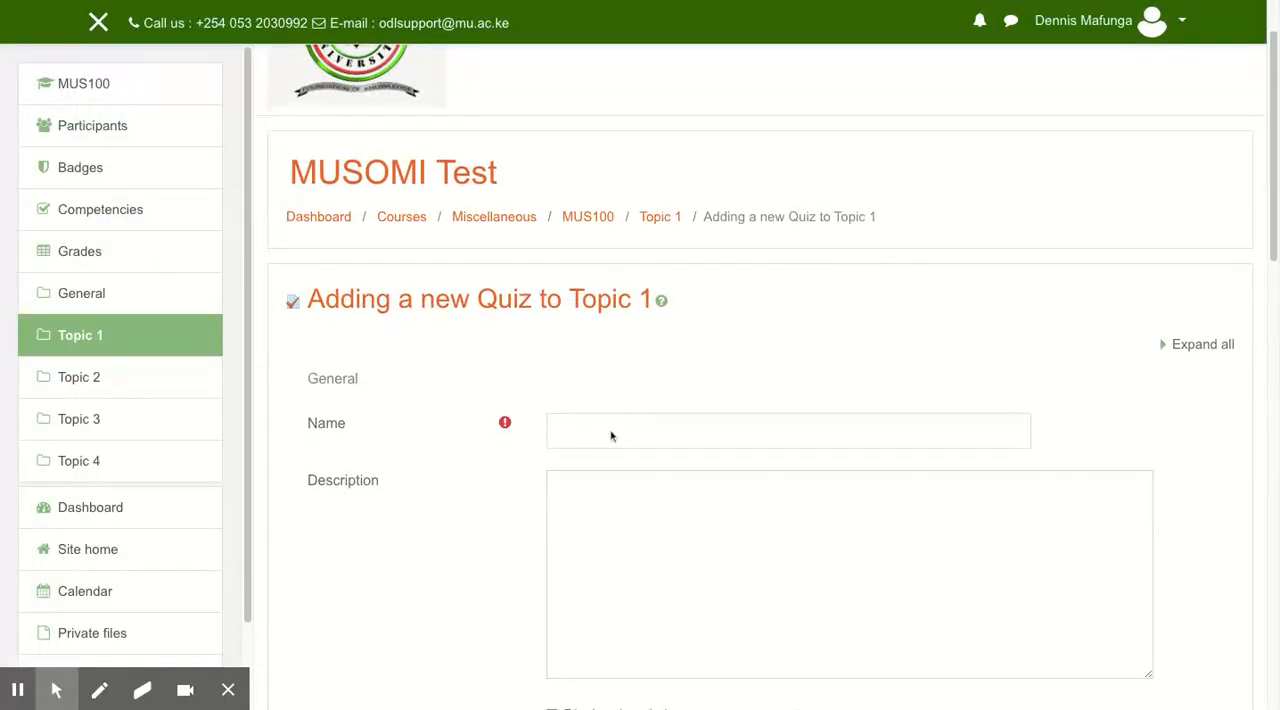
left_click(655, 462)
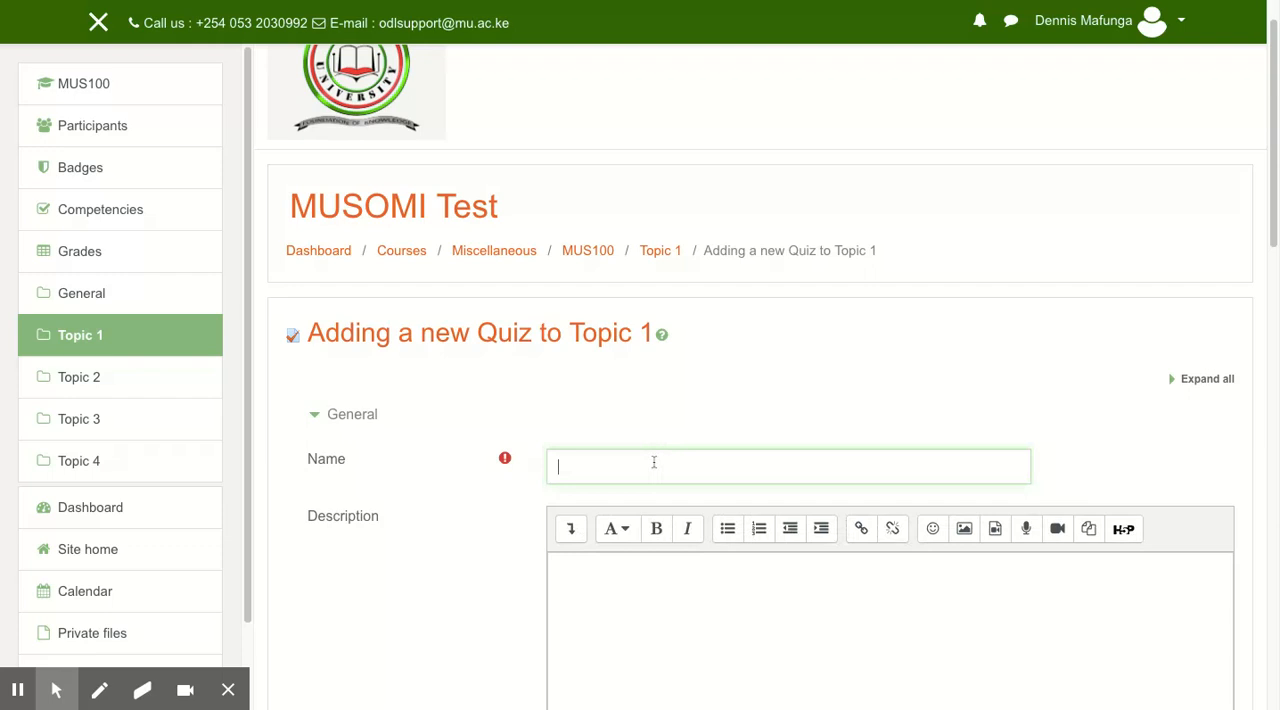
type("Quiz 1")
Write "Answer all question" as the quiz description.
left_click(642, 581)
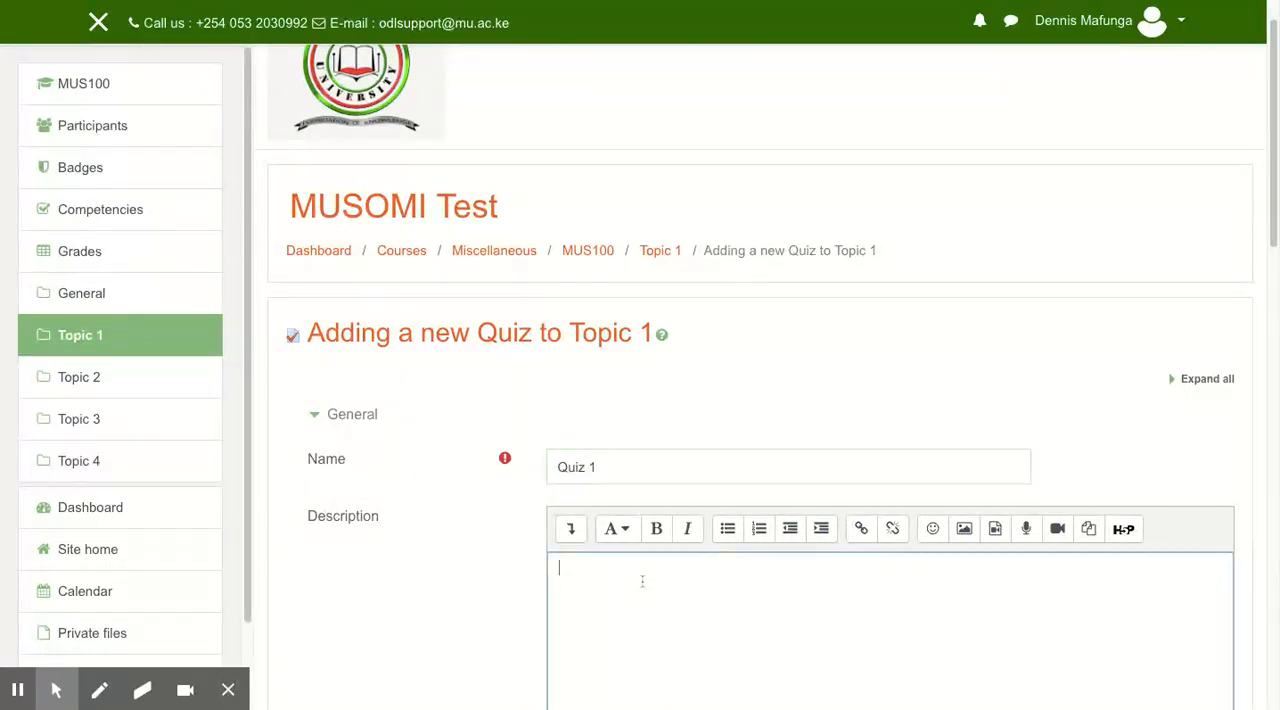
type("Answer all questions")
Enable the quiz's opening and closing dates and set both to day 3 of December 2020.
scroll(669, 406, "up", 1)
scroll(669, 406, "down", 5)
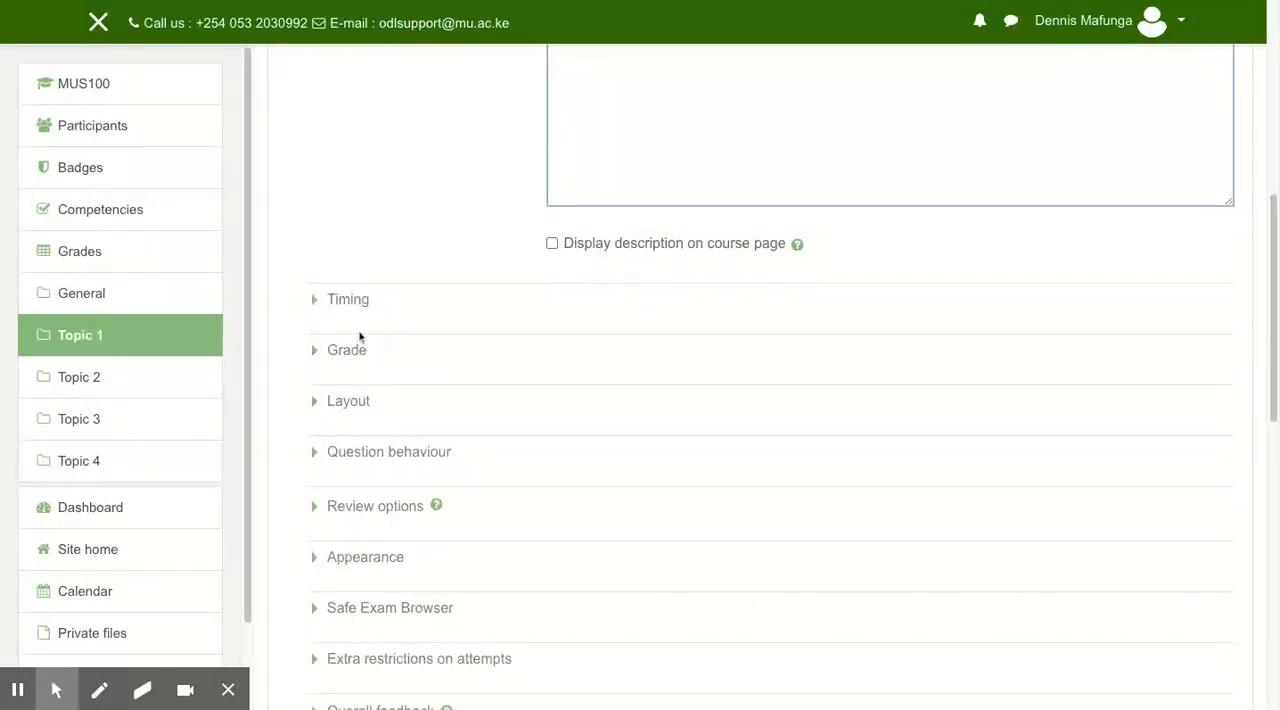
left_click_drag(1276, 247, 1276, 249)
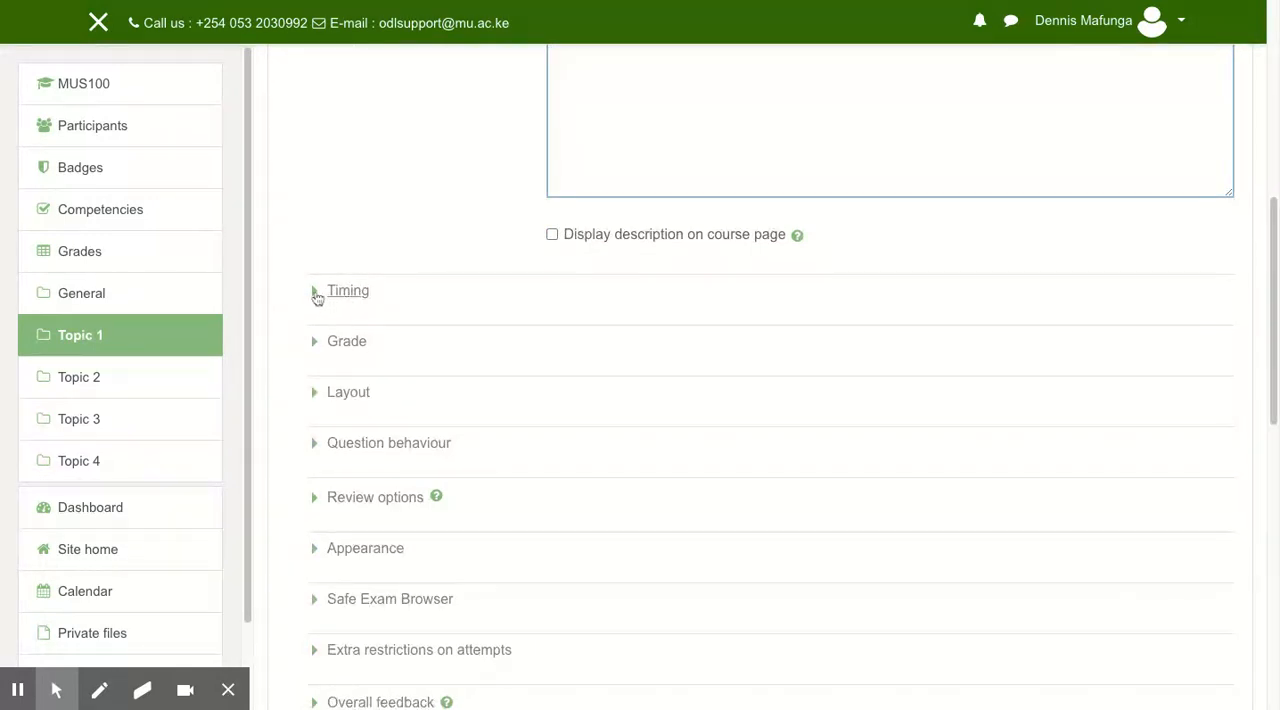
left_click(316, 294)
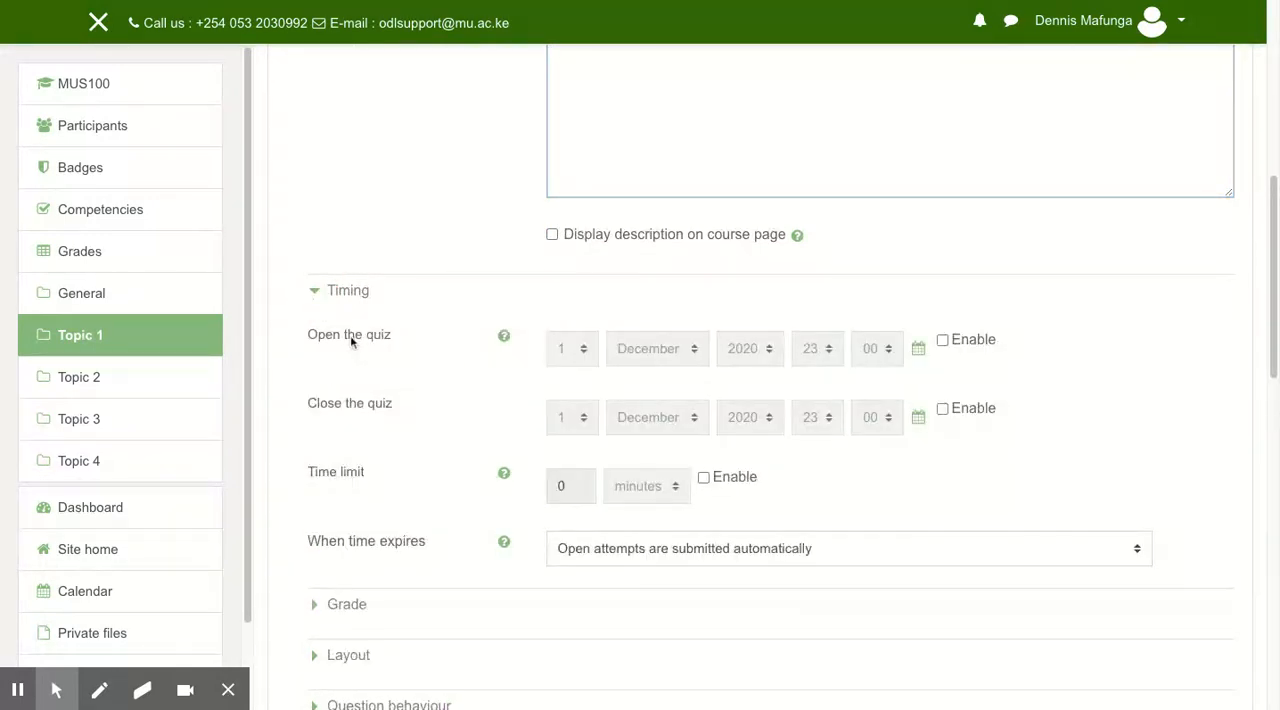
left_click(942, 341)
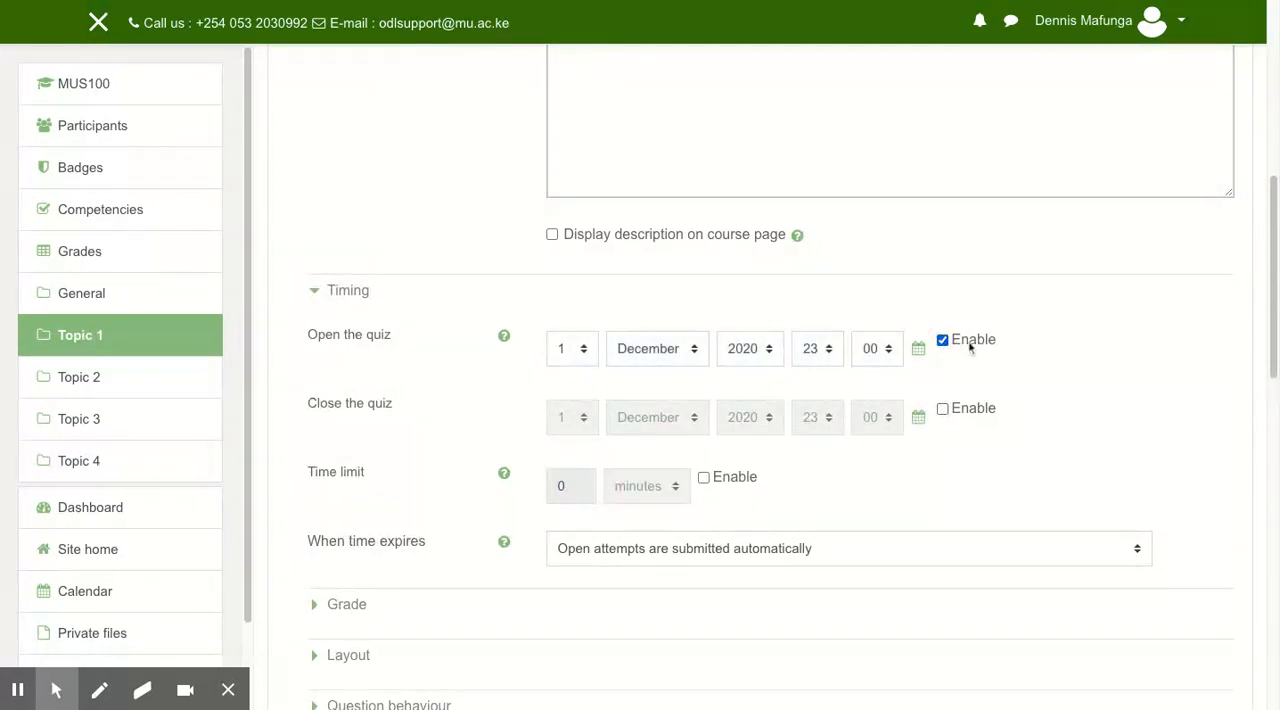
left_click(942, 409)
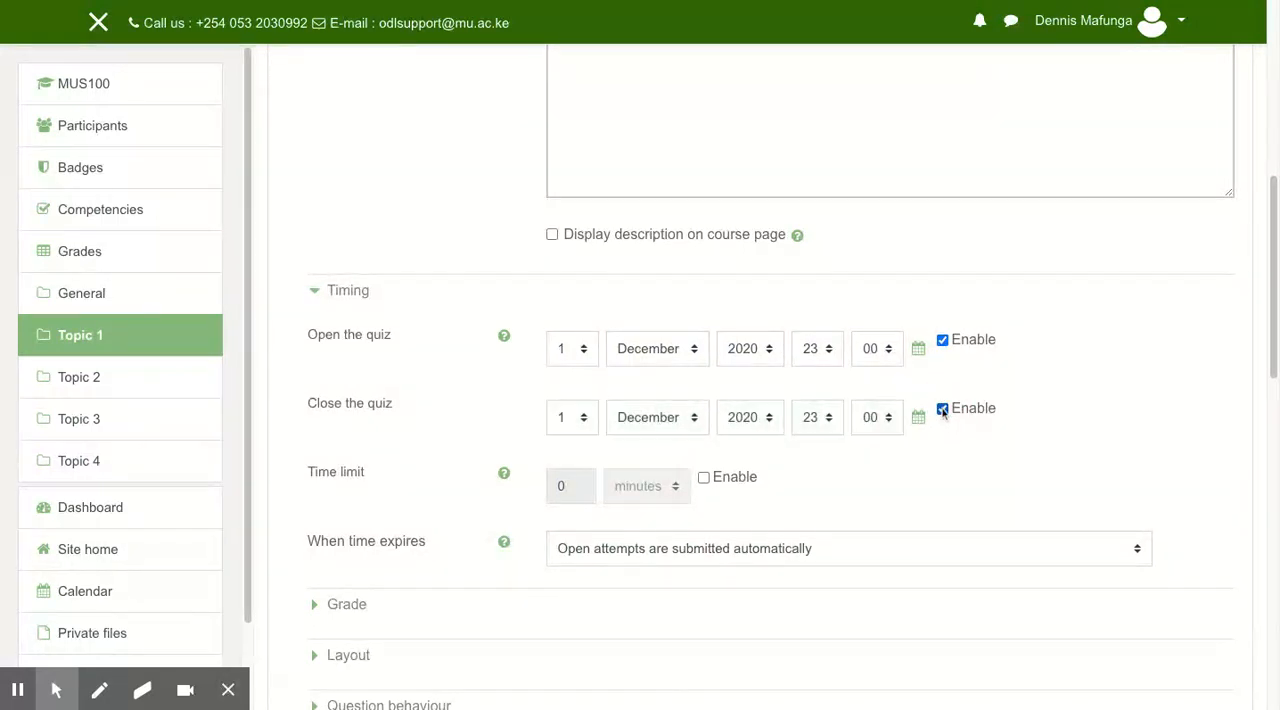
left_click(586, 357)
key("3")
left_click(586, 420)
key("3")
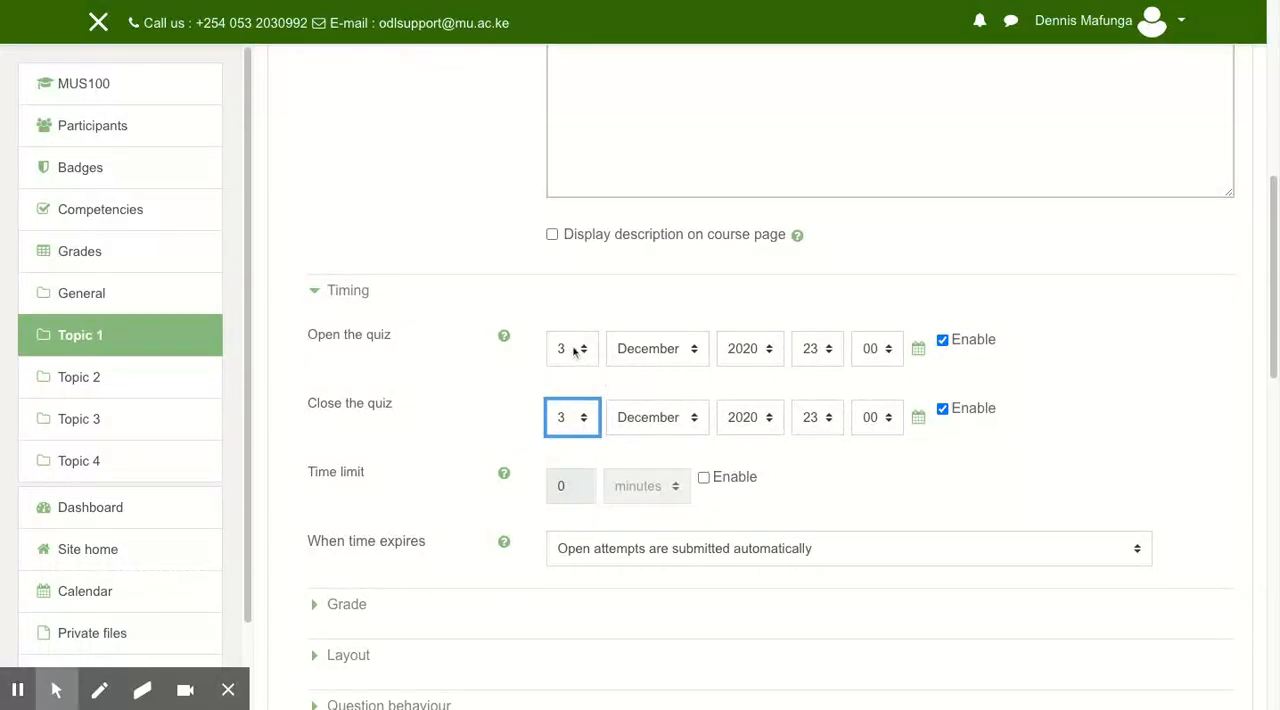
Set the quiz to open at hour 09 and close at hour 11.
left_click(829, 358)
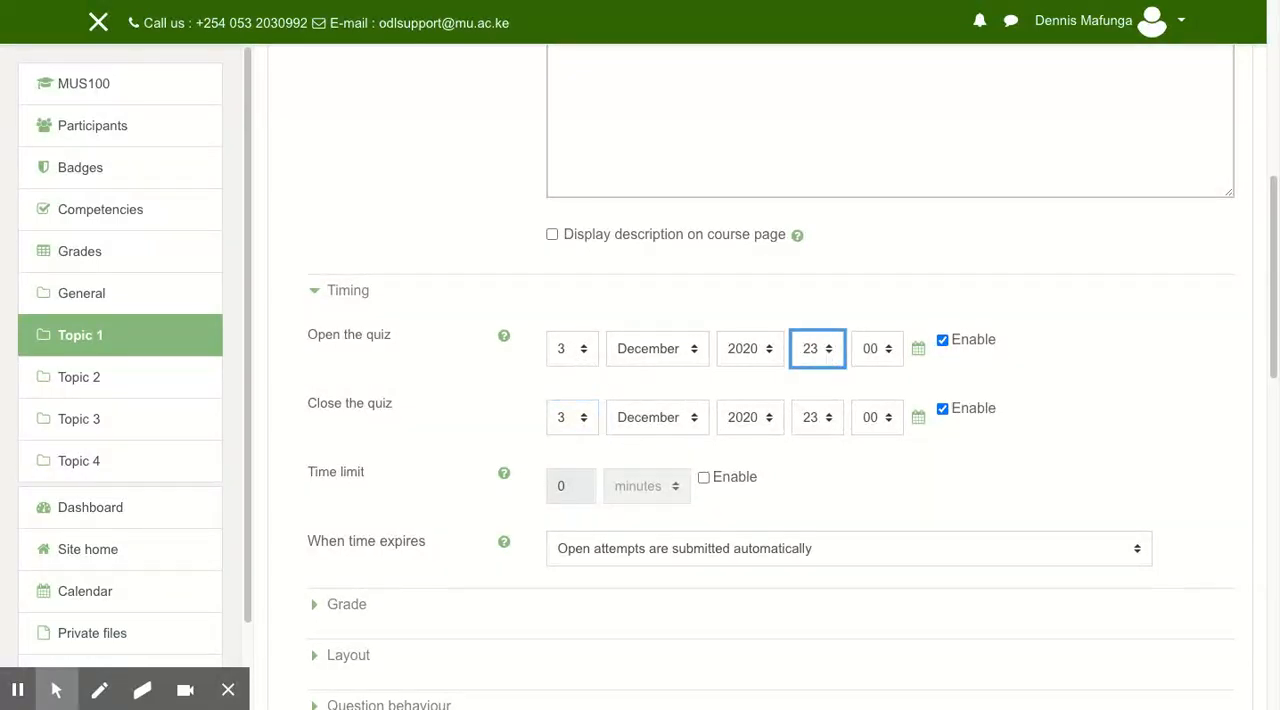
key("0")
key("9")
left_click(827, 424)
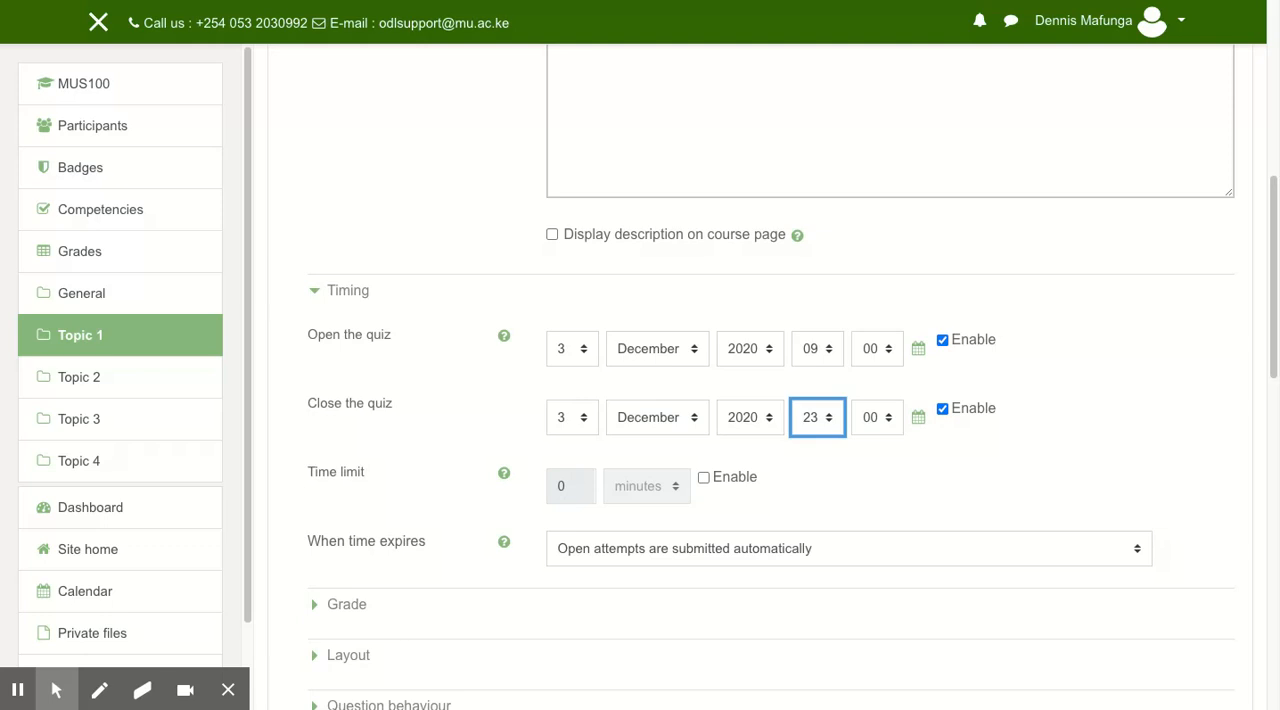
left_click(819, 159)
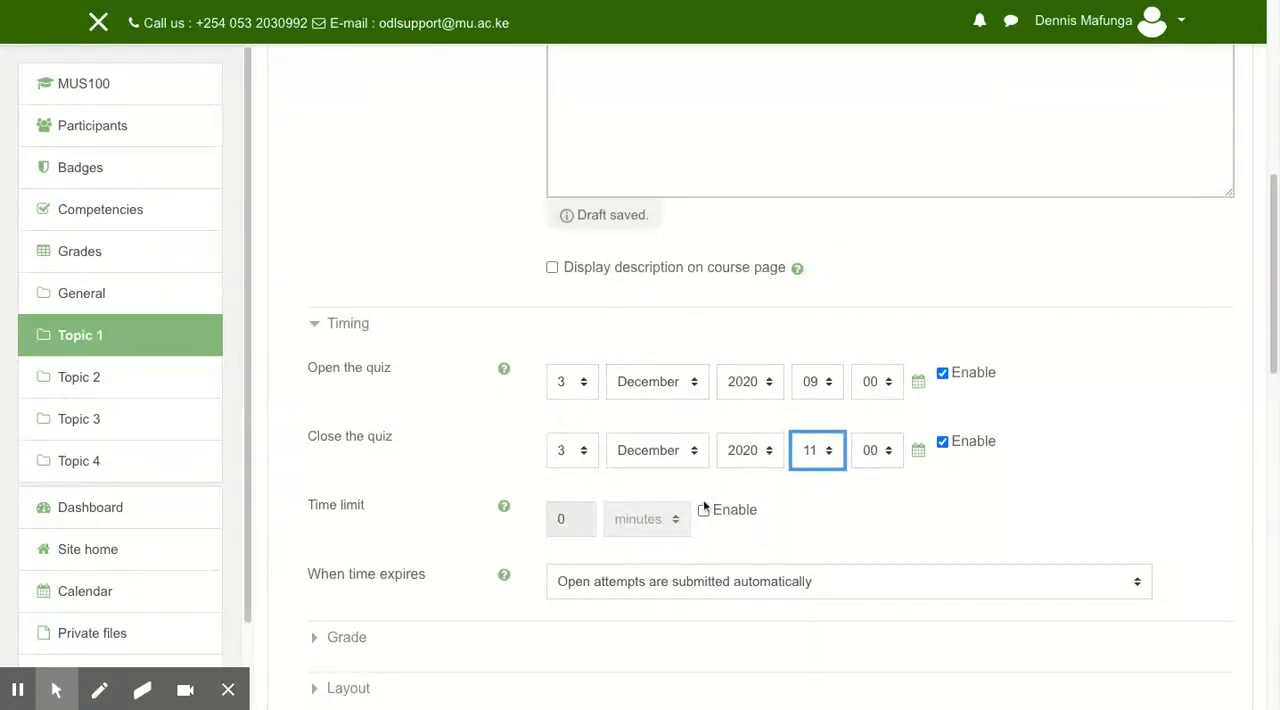
Enable a 30-minute time limit and have open attempts submitted automatically when time expires.
left_click(703, 511)
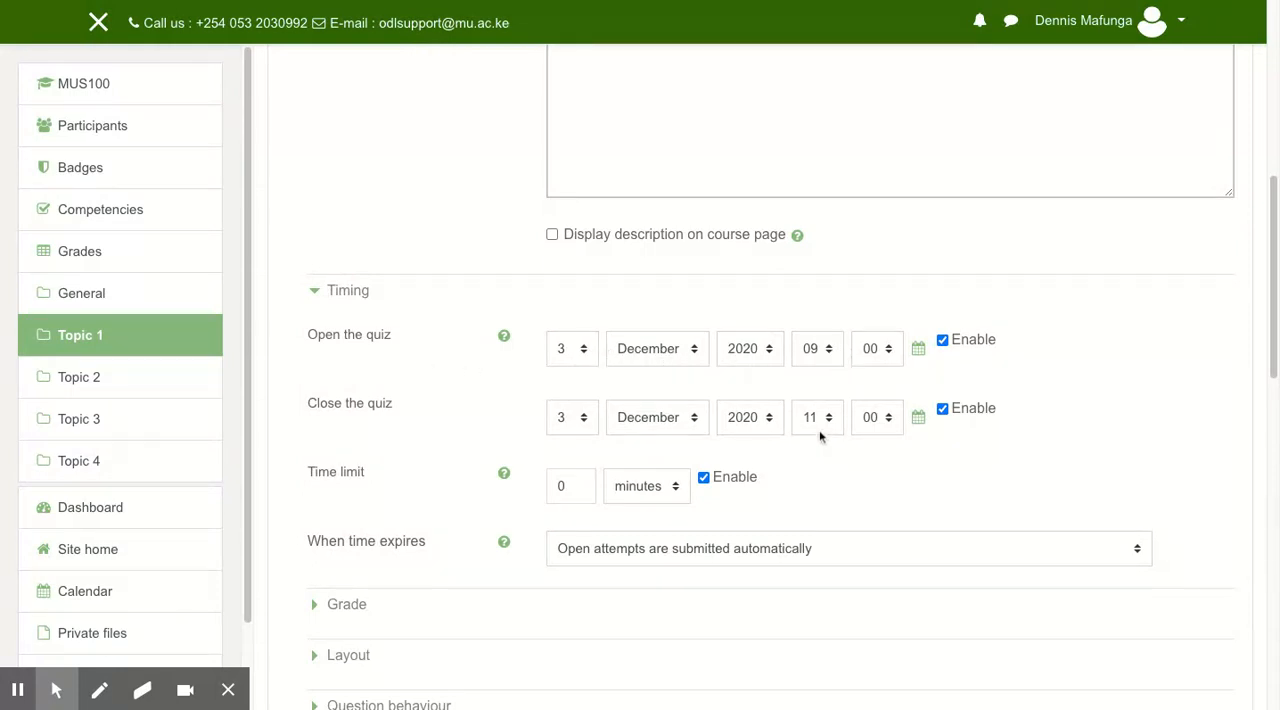
double_click(566, 486)
type("30")
scroll(815, 495, "down", 5)
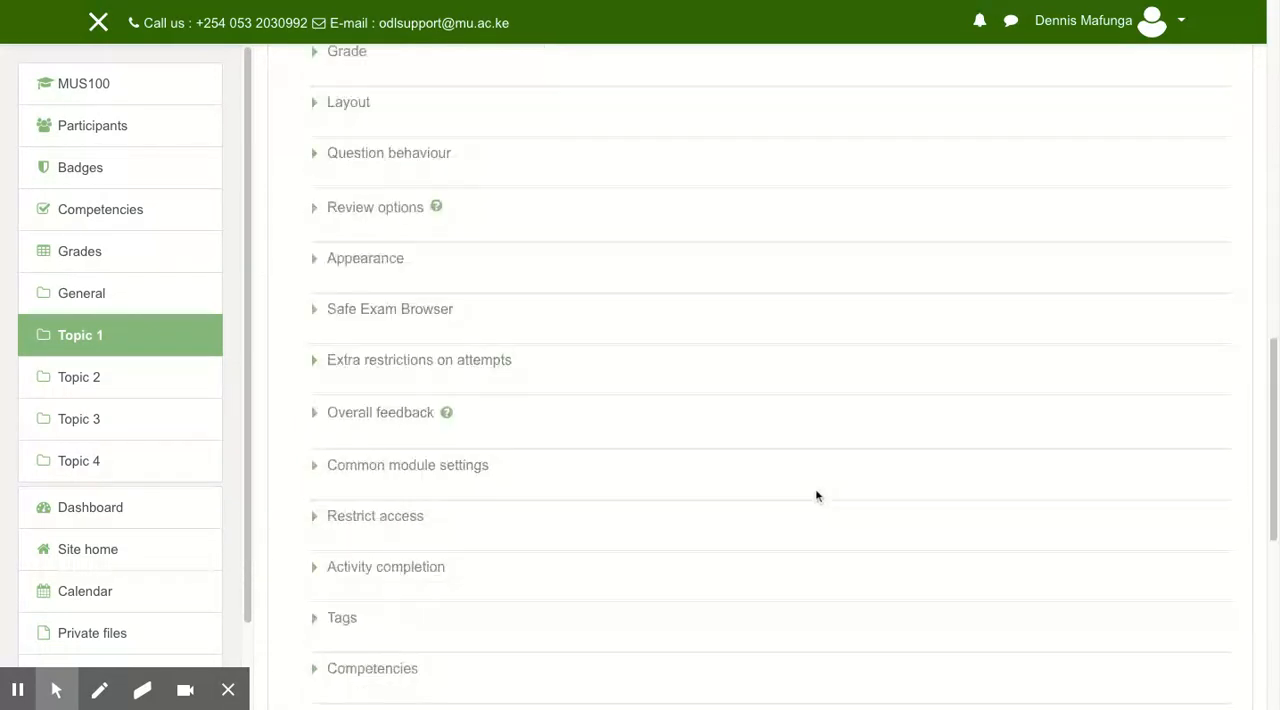
scroll(812, 500, "up", 4)
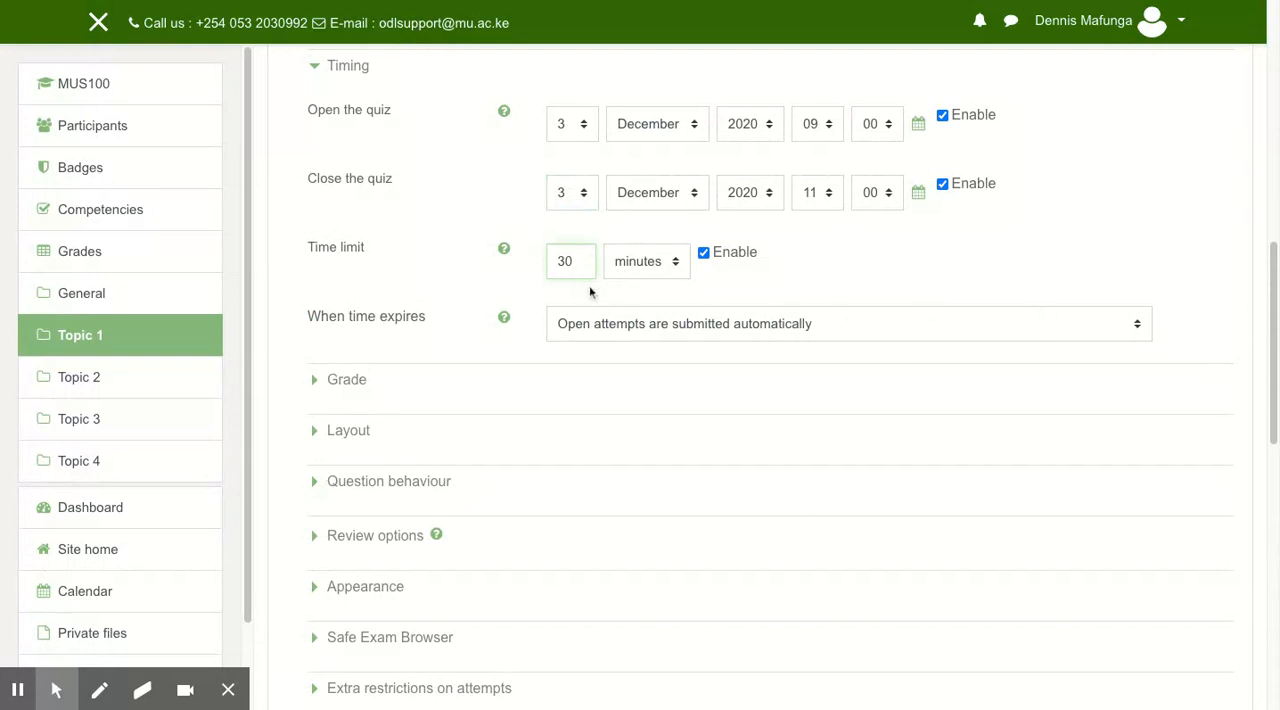
left_click(1136, 326)
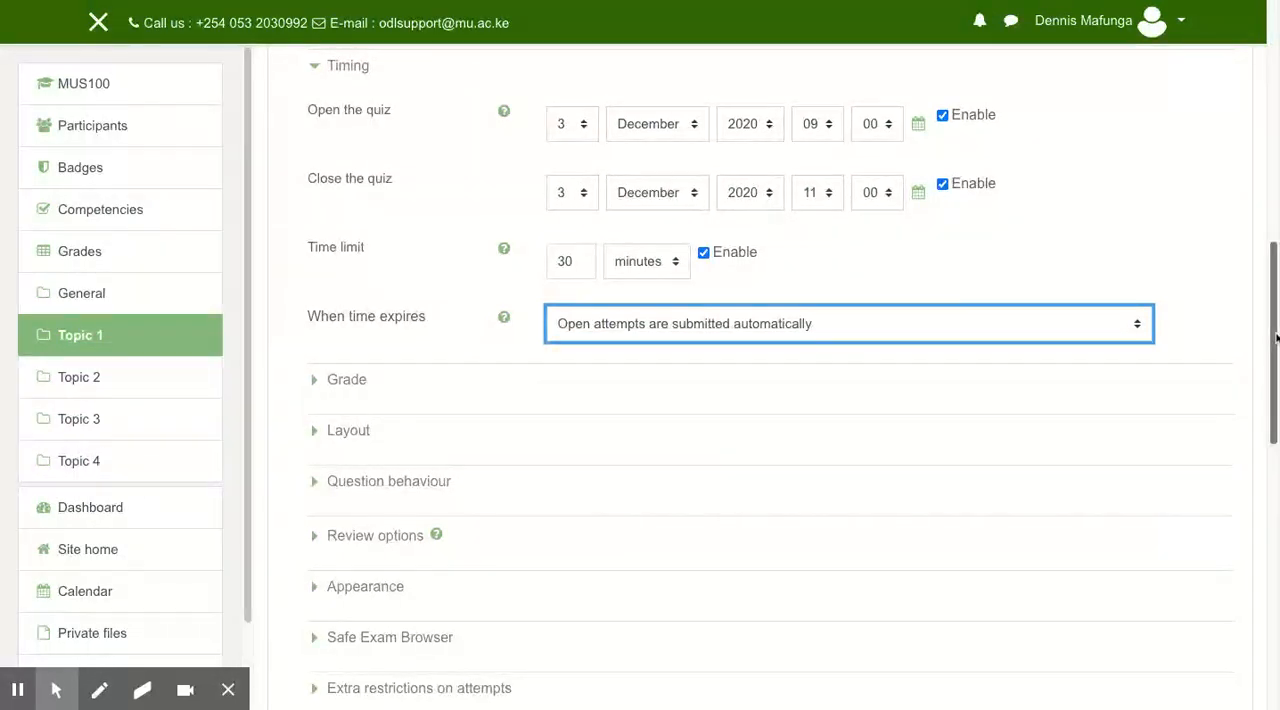
In the layout settings, keep a new page for every question.
scroll(1275, 338, "down", 2)
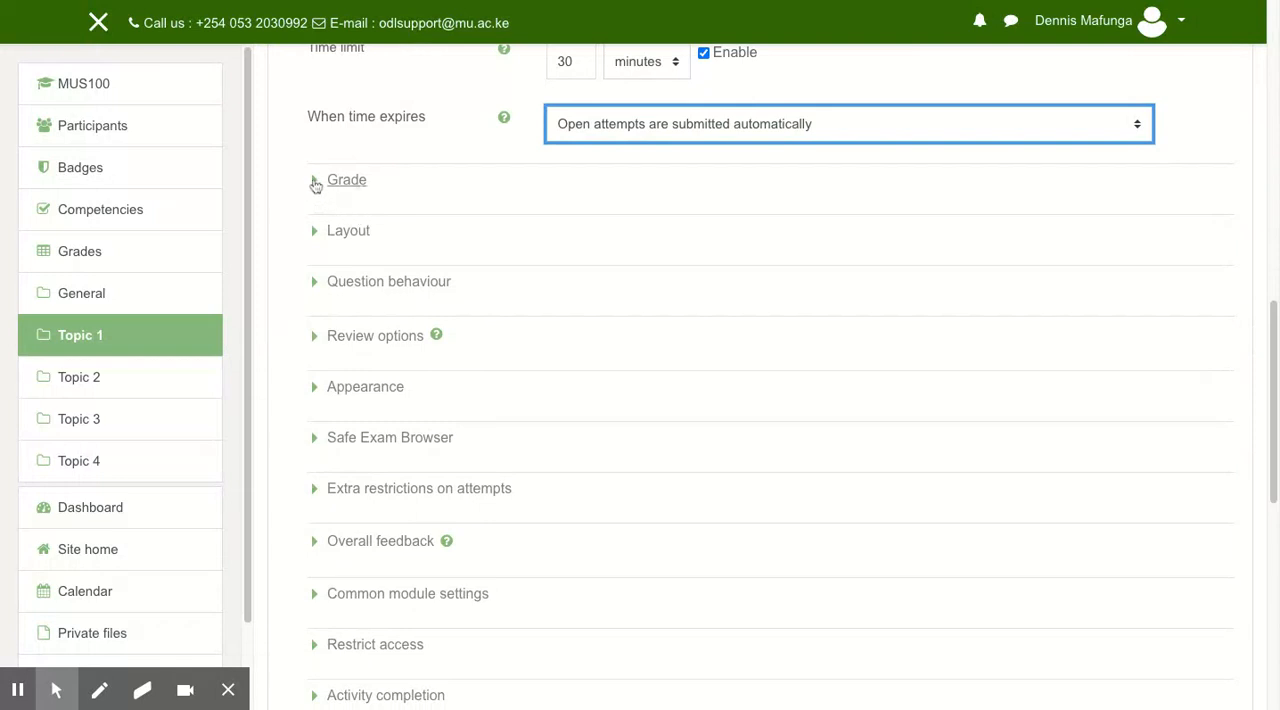
left_click(315, 234)
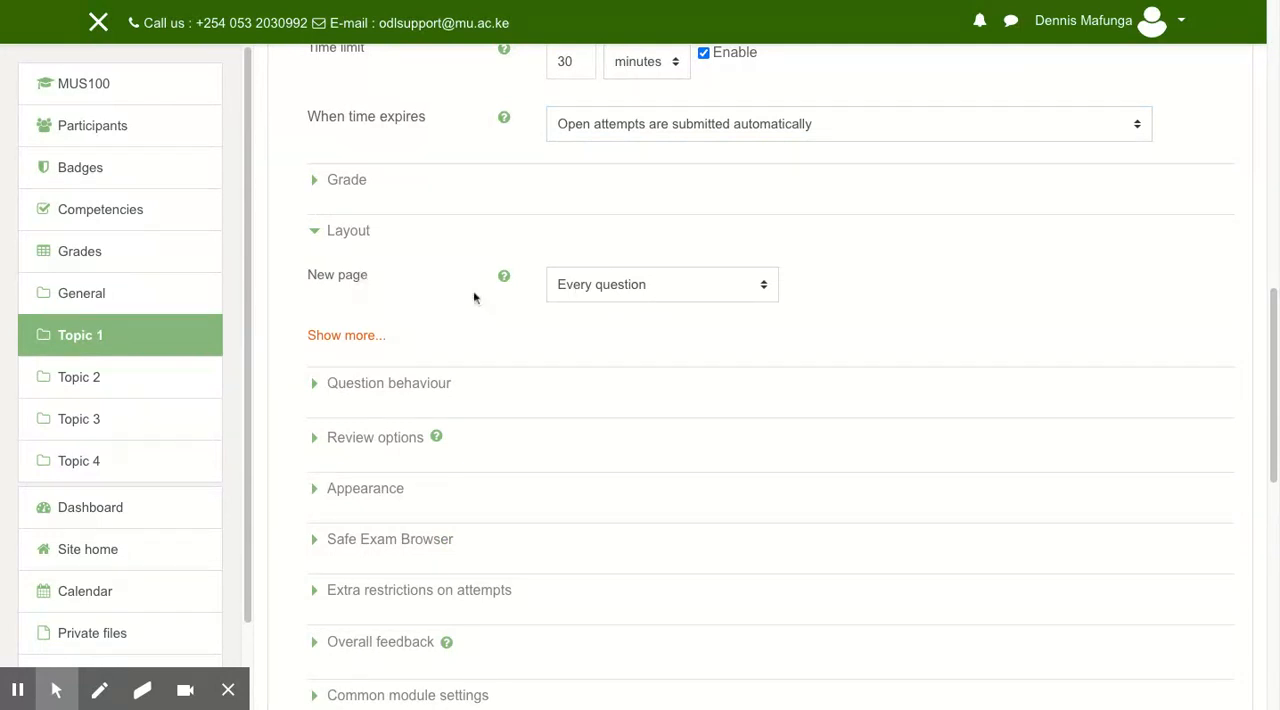
left_click(657, 289)
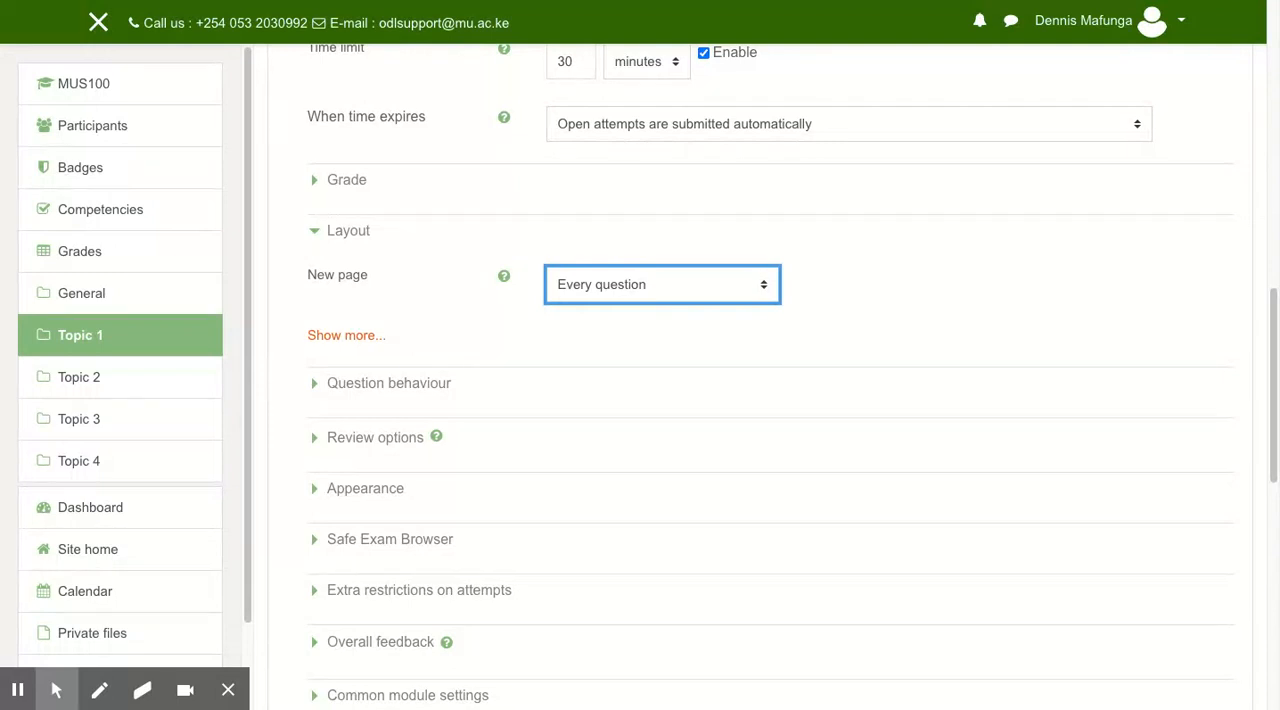
In the question behaviour settings, keep Shuffle within questions set to Yes.
left_click(1275, 306)
scroll(1275, 306, "down", 3)
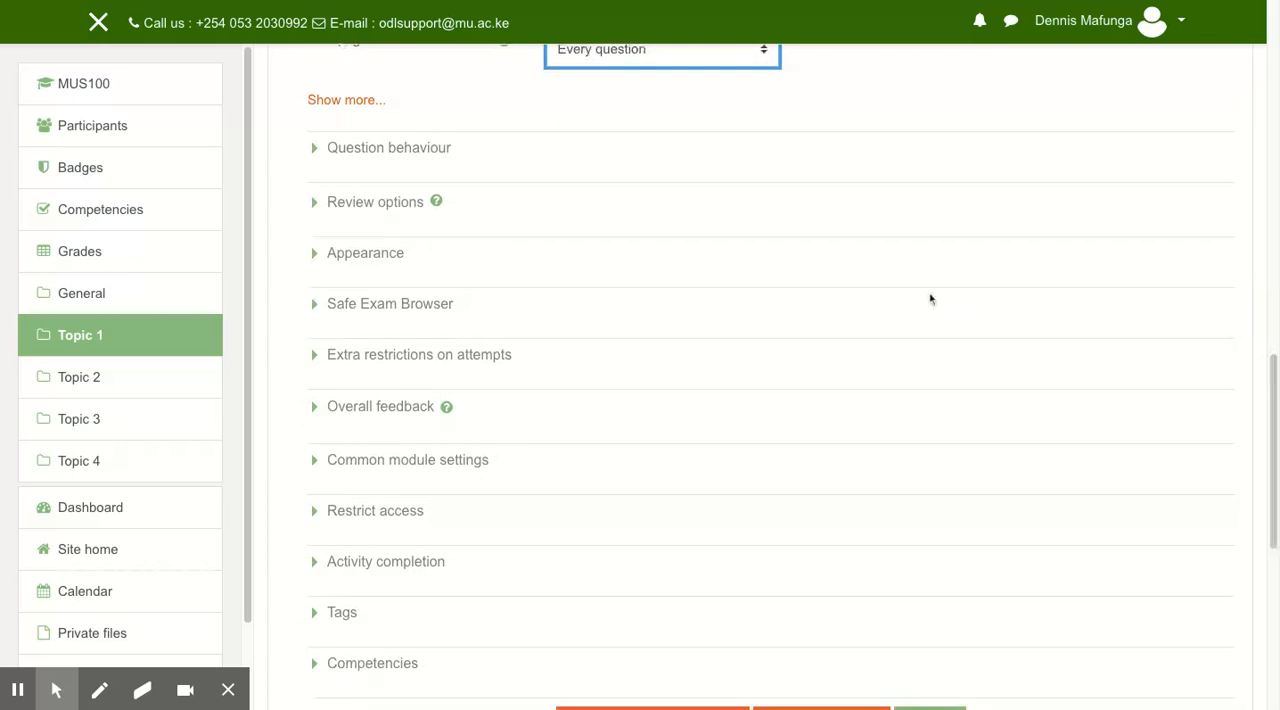
left_click(315, 150)
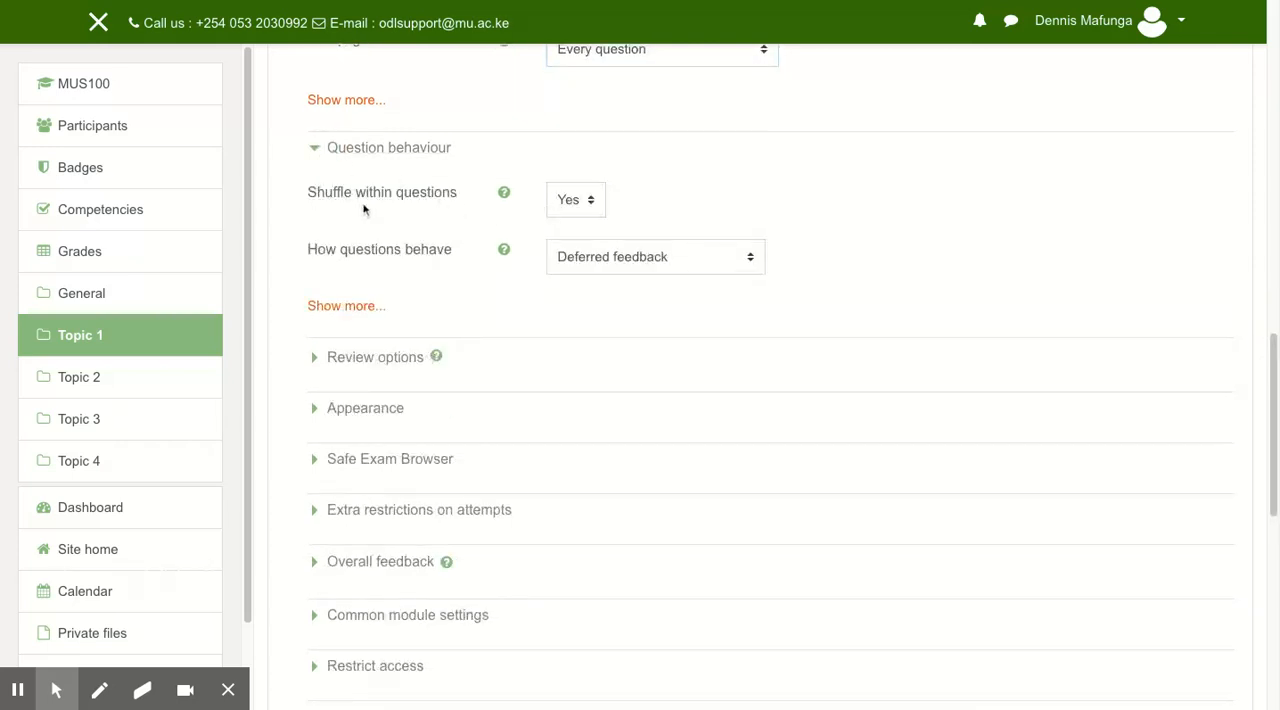
left_click(591, 202)
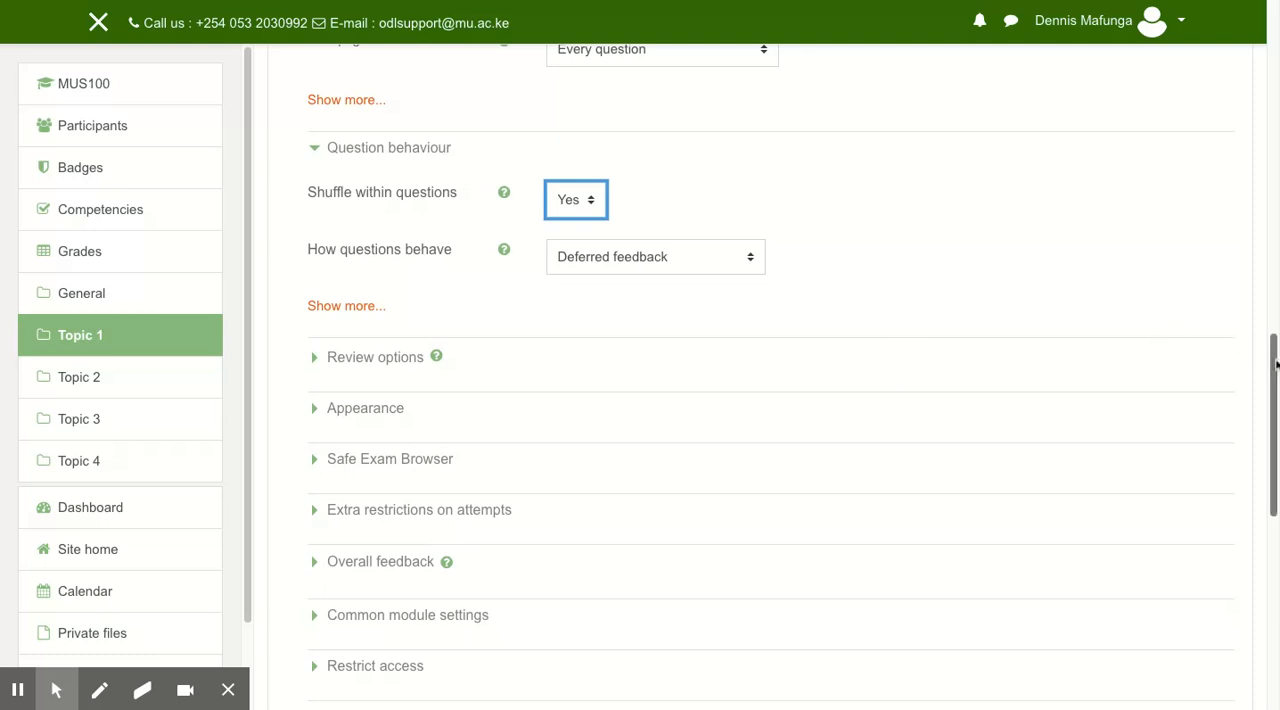
In the review options, turn off The attempt, Marks and Overall feedback for immediately after the attempt.
scroll(1276, 365, "down", 1)
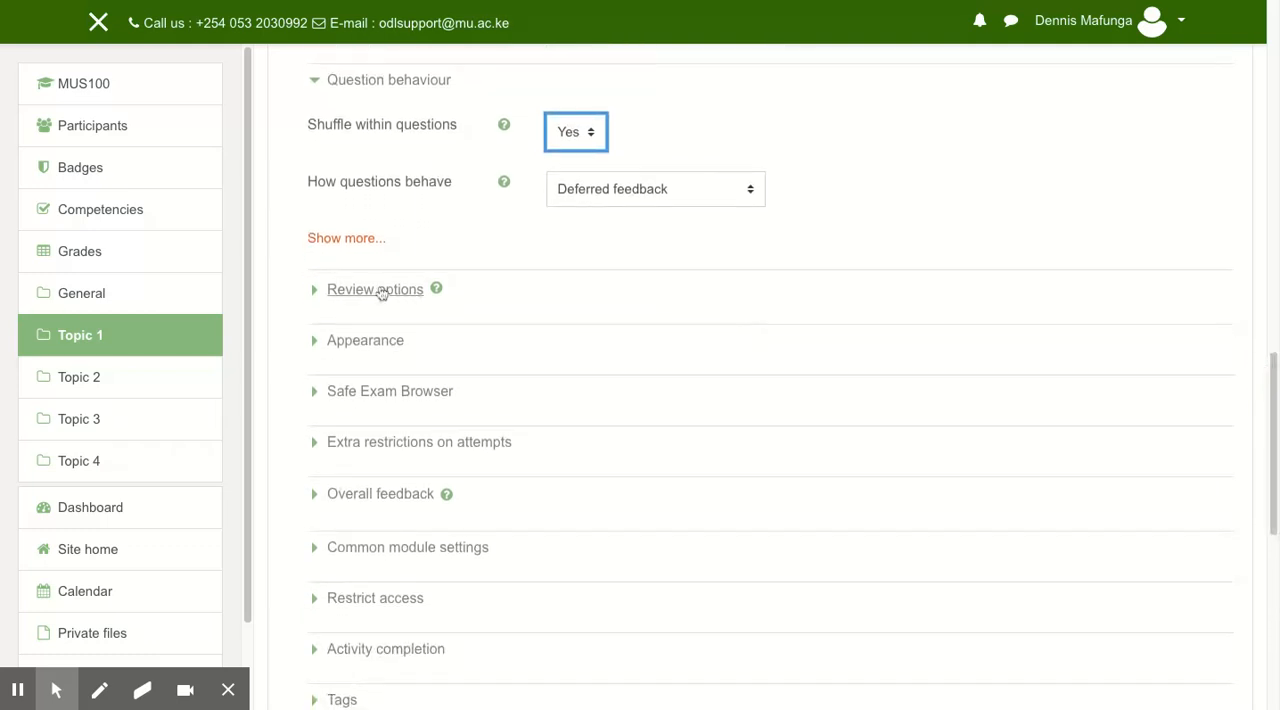
left_click(314, 293)
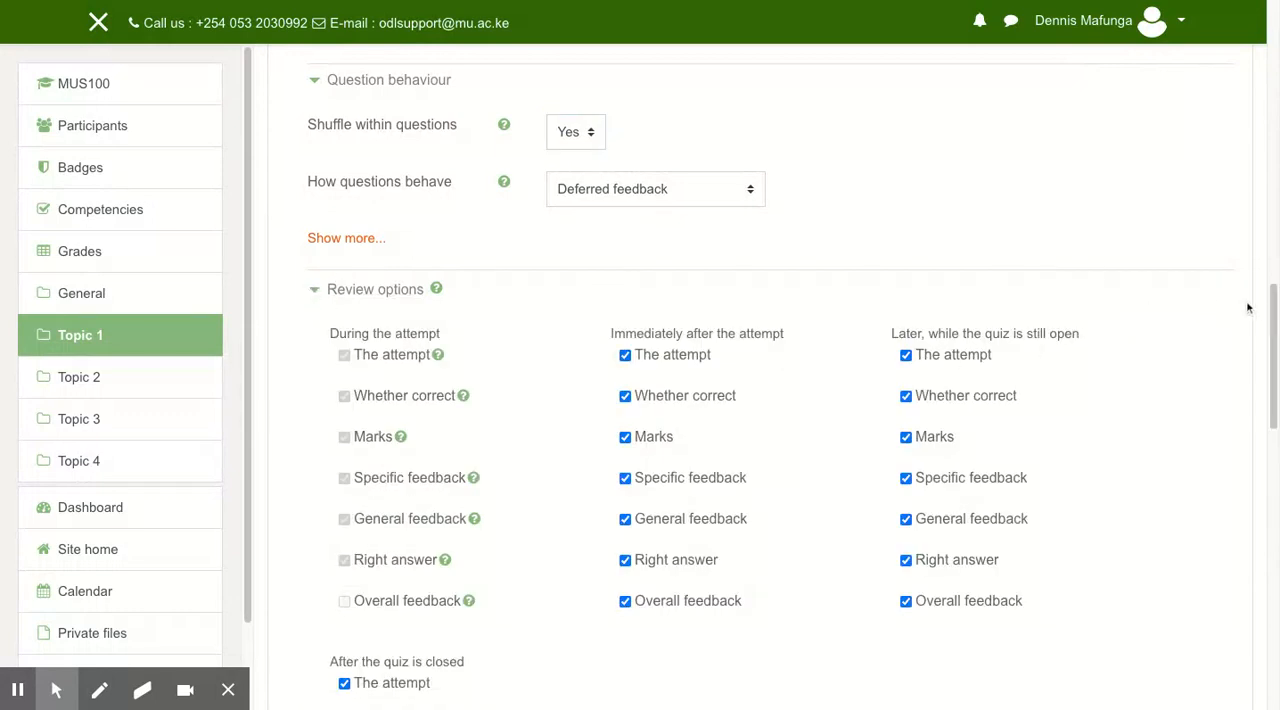
scroll(1274, 305, "down", 3)
left_click_drag(1274, 305, 1274, 298)
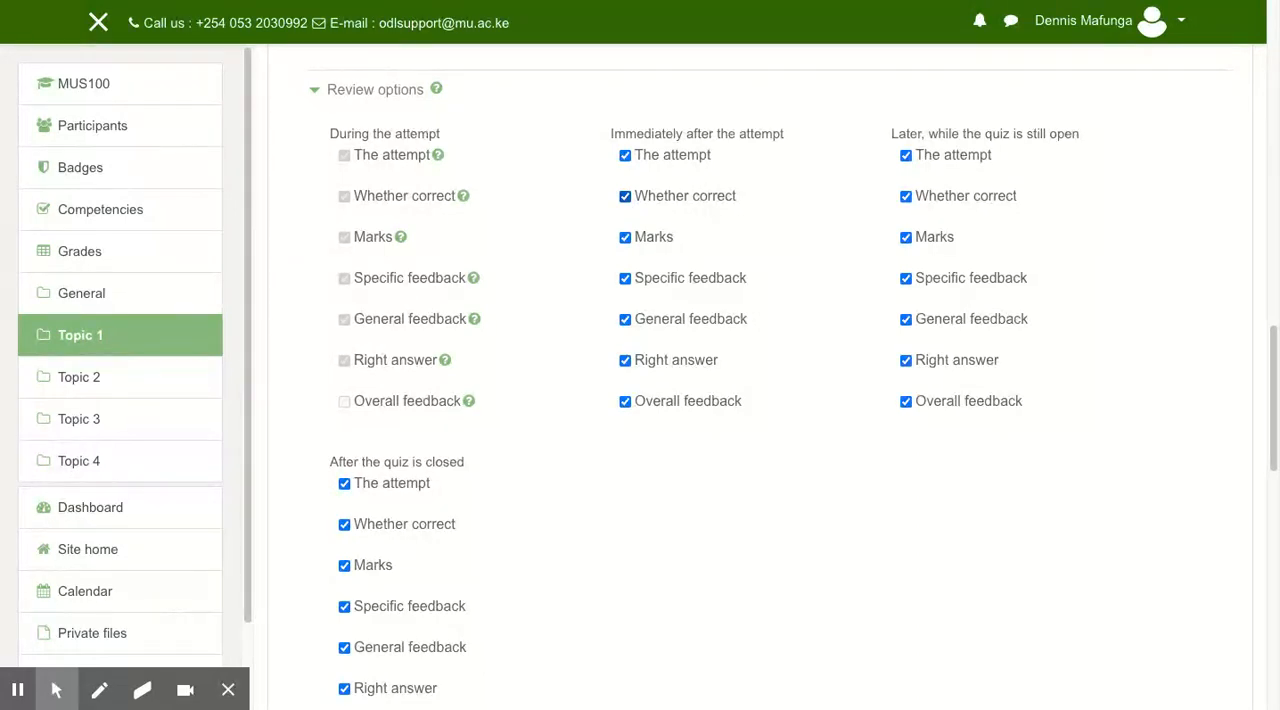
left_click(625, 156)
left_click(625, 402)
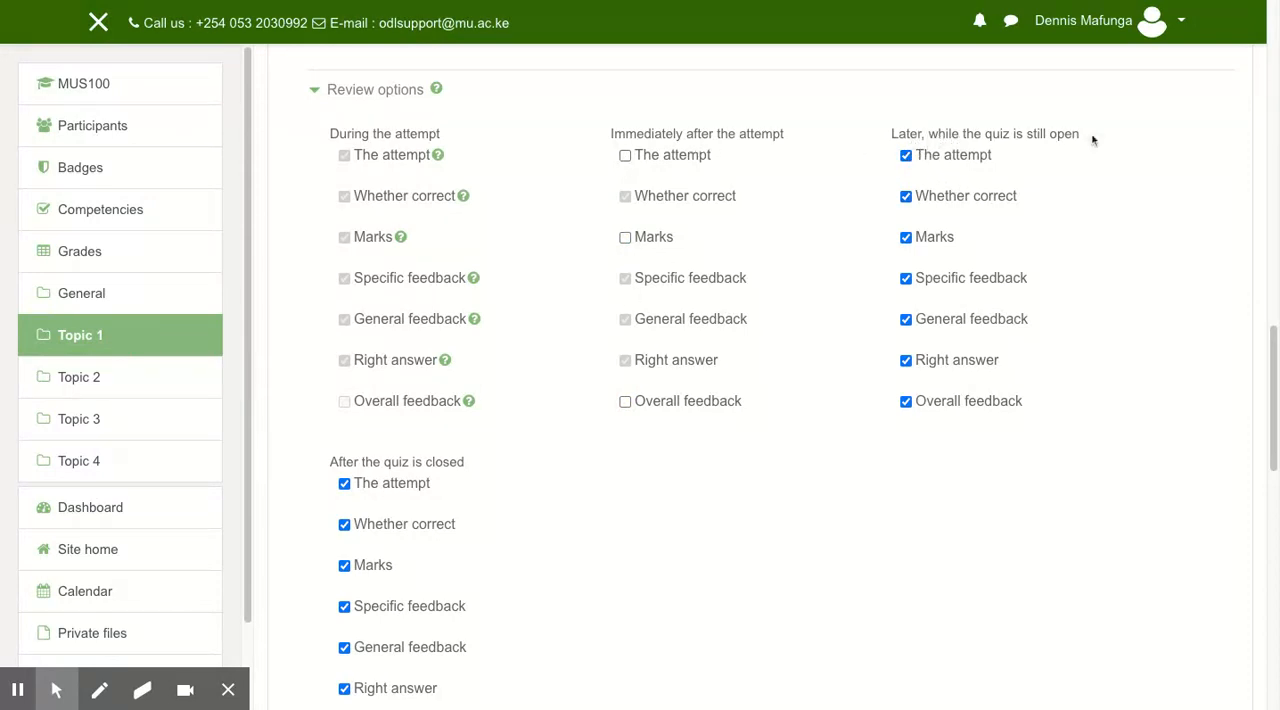
Turn off The attempt, Marks and Overall feedback in the review options for later while the quiz is still open.
left_click(907, 156)
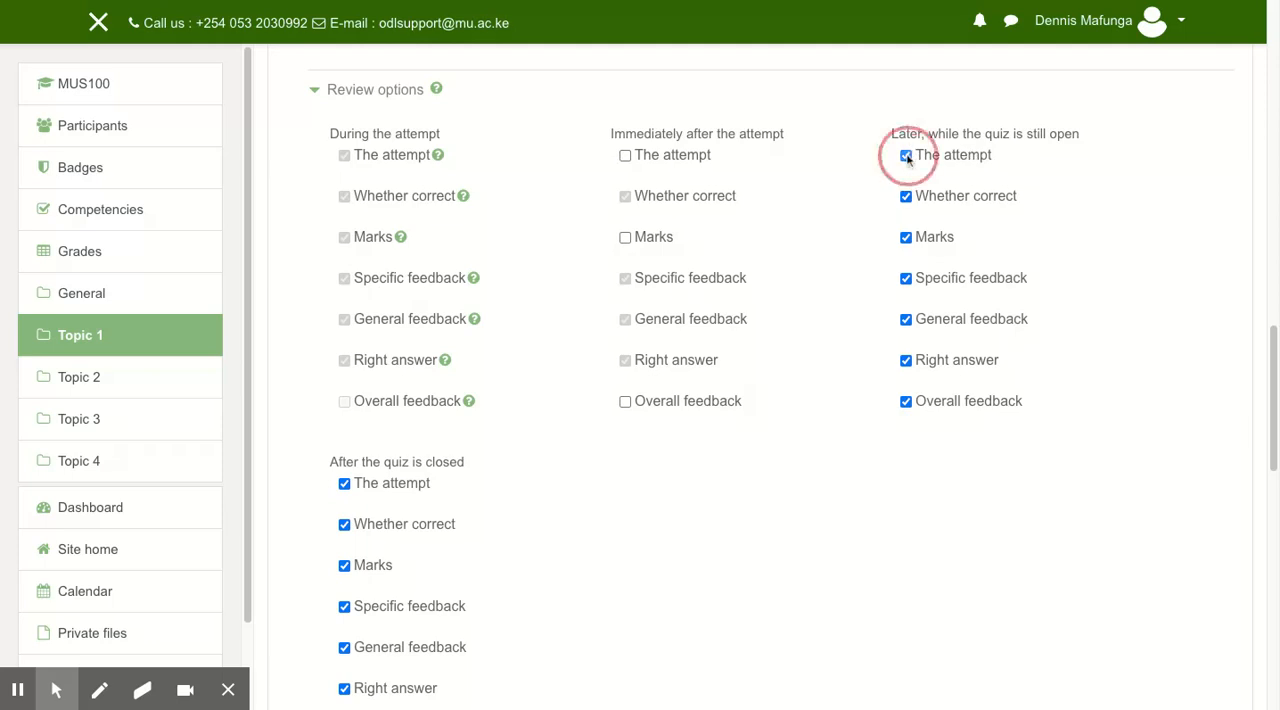
left_click(907, 238)
left_click(907, 402)
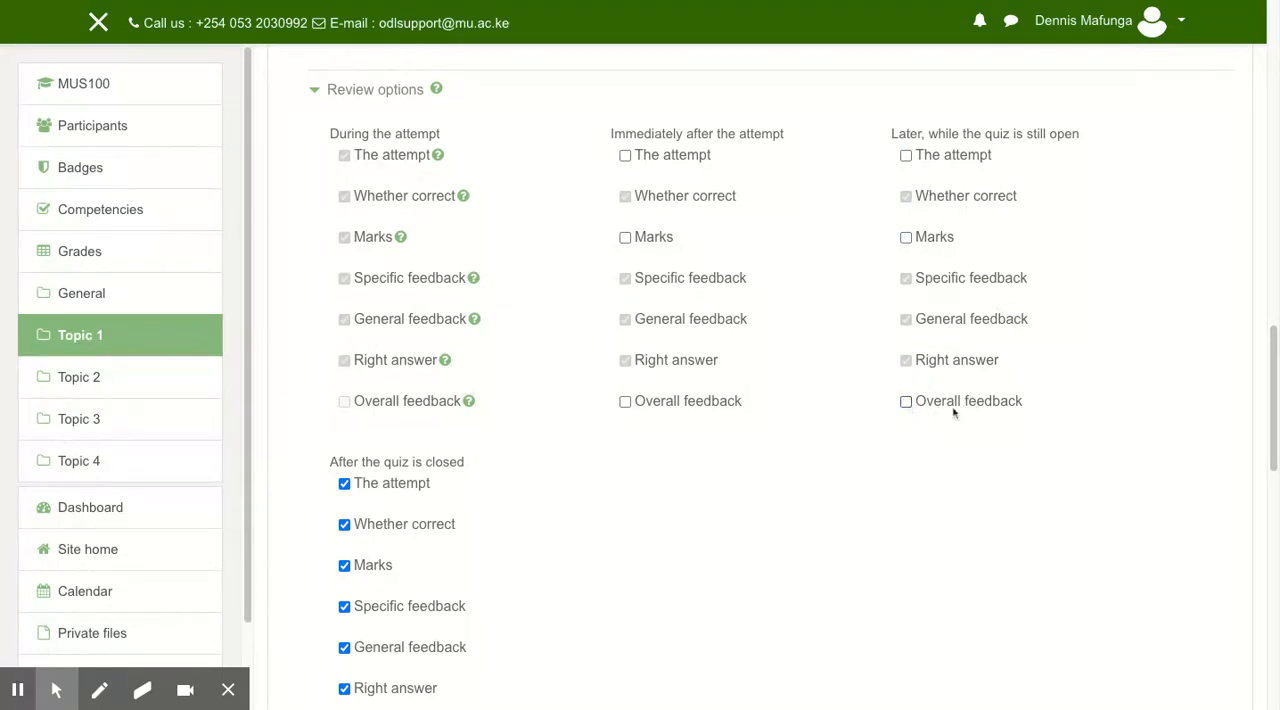
scroll(1270, 345, "down", 3)
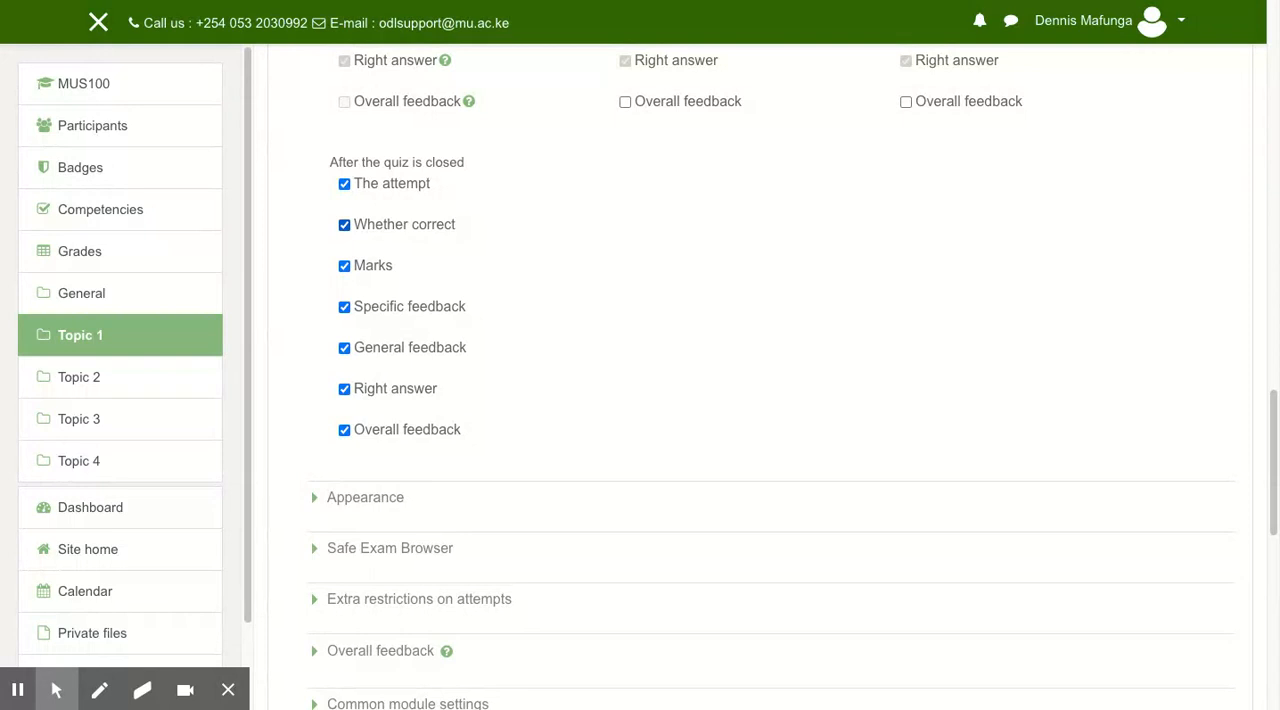
left_click(344, 225)
left_click(358, 226)
left_click_drag(325, 210, 470, 237)
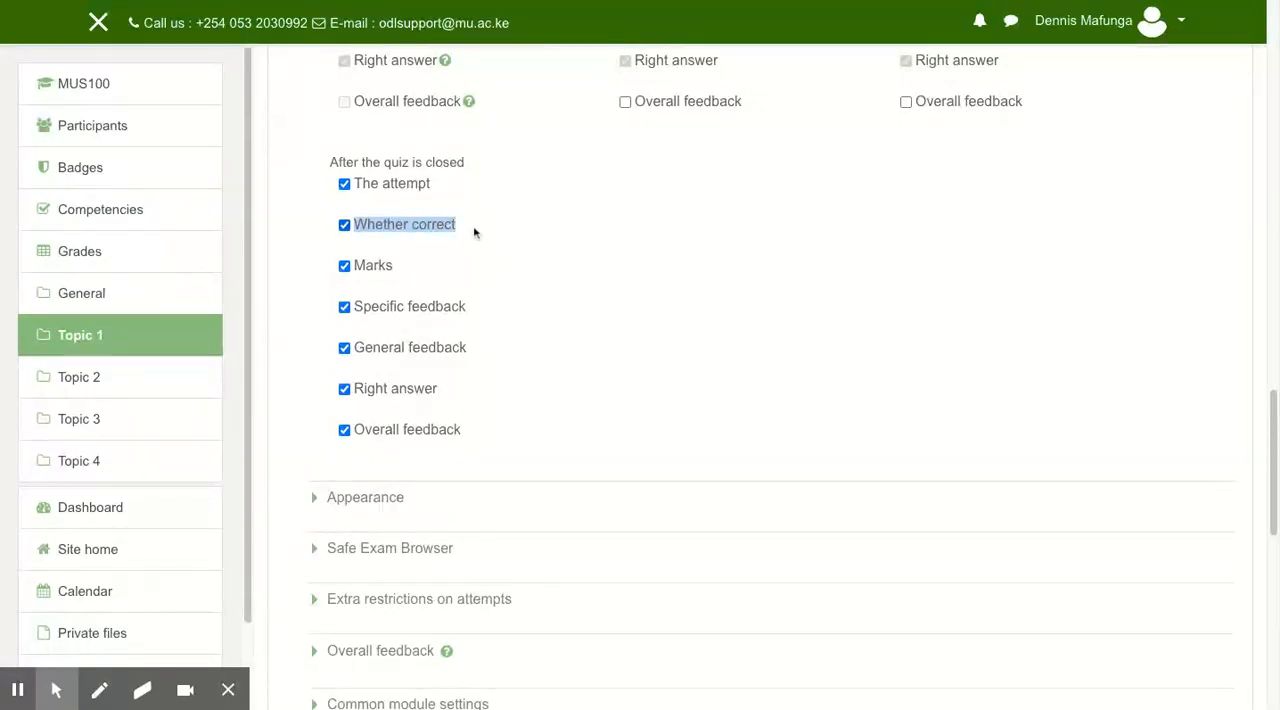
left_click(362, 240)
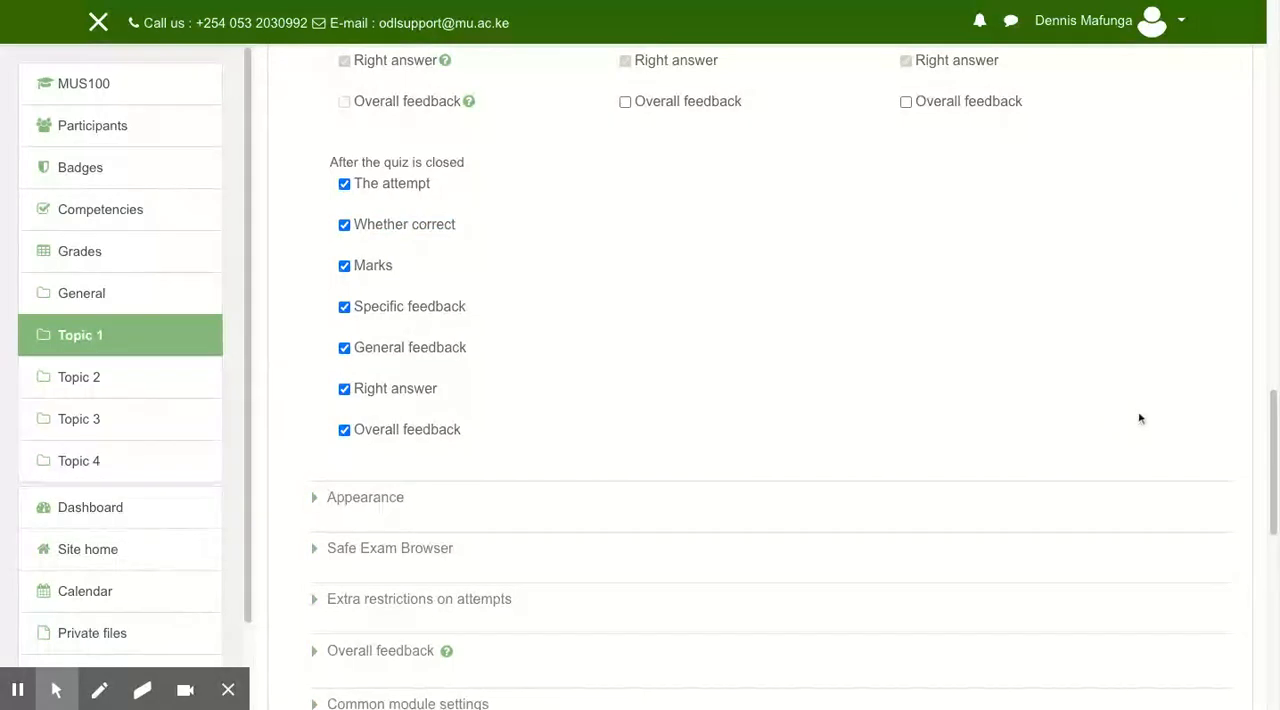
Save the new quiz and display it.
scroll(1268, 415, "down", 3)
scroll(1272, 415, "down", 1)
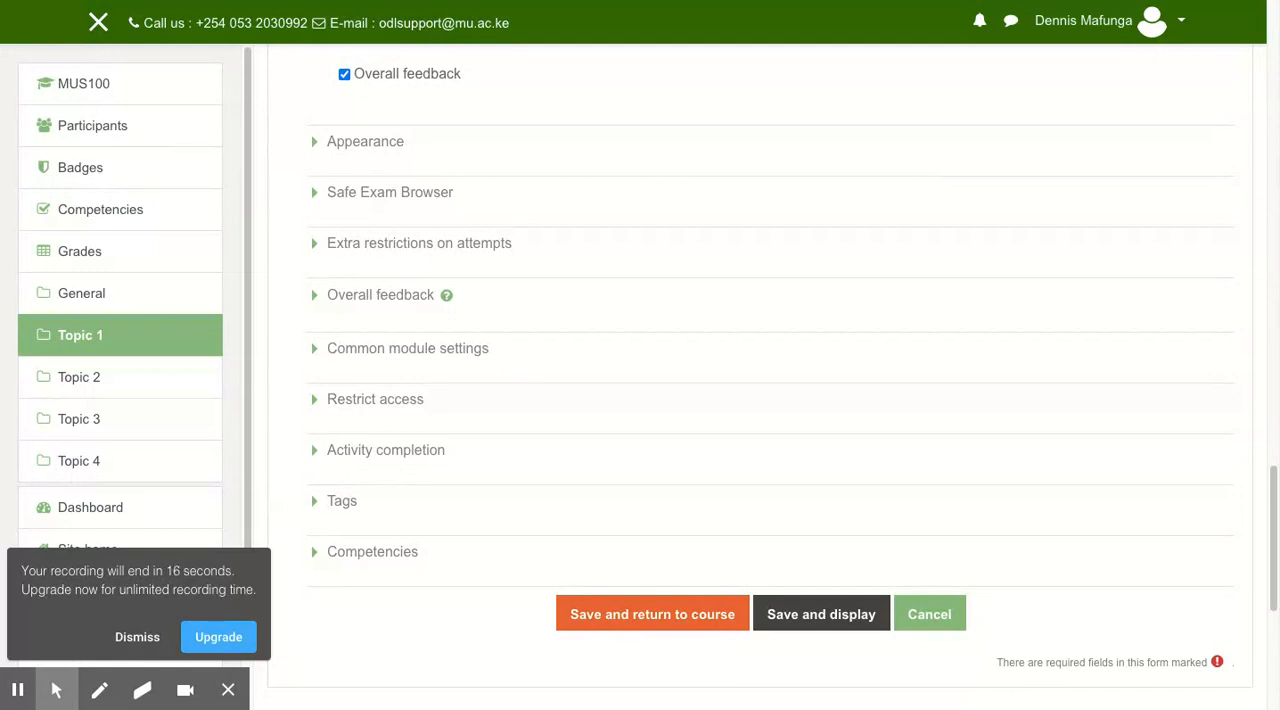
left_click(812, 615)
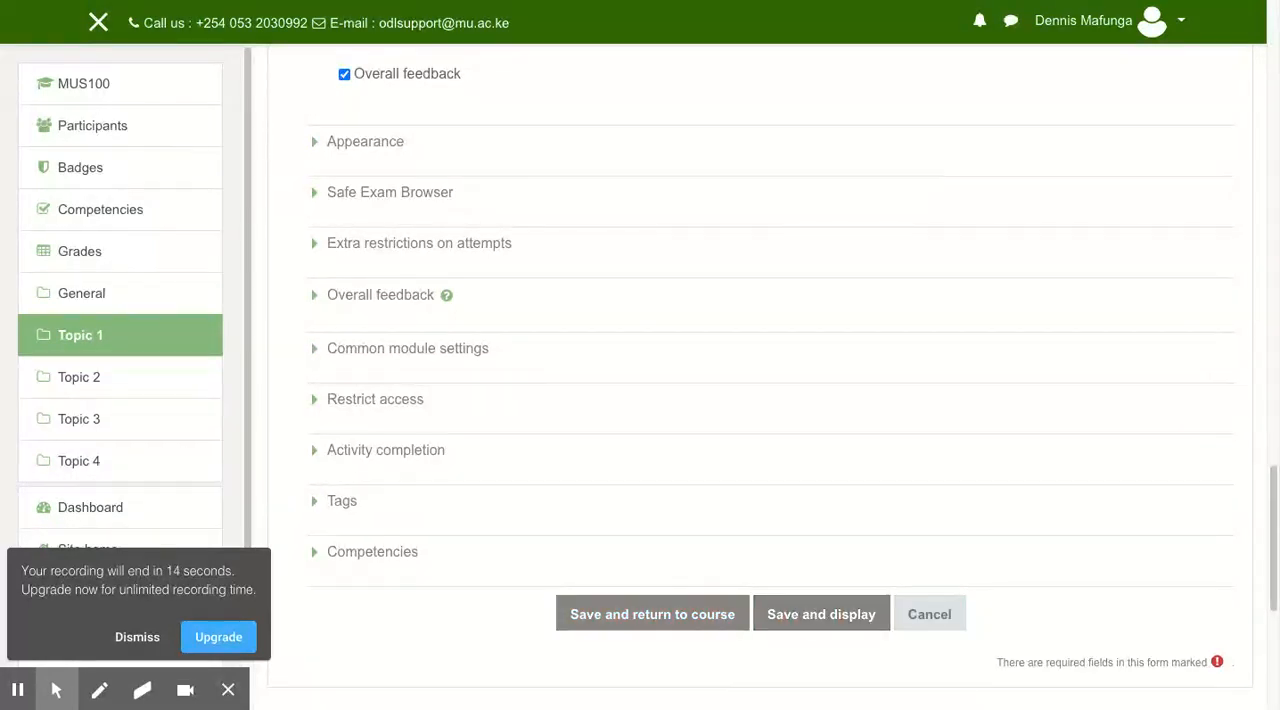